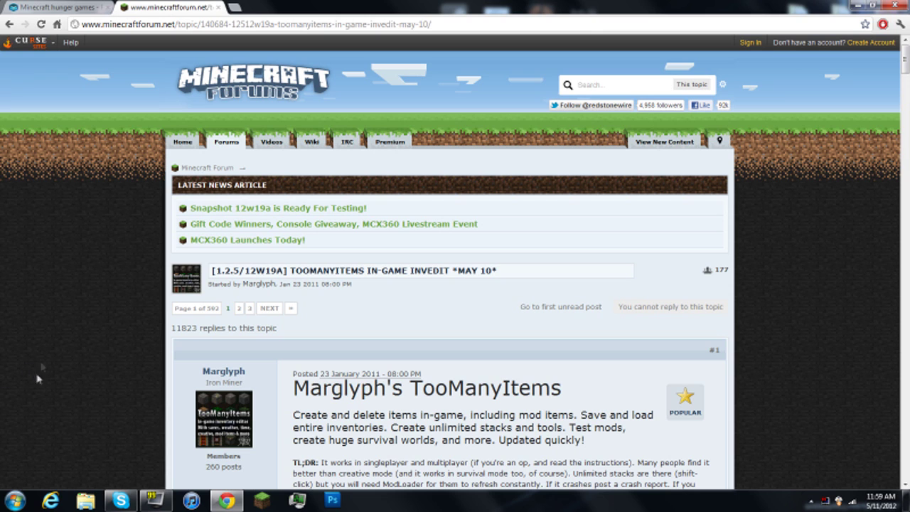
Read the TooManyItems forum post, including its description and the notes on the mod's future.
scroll(9, 289, "down", 3)
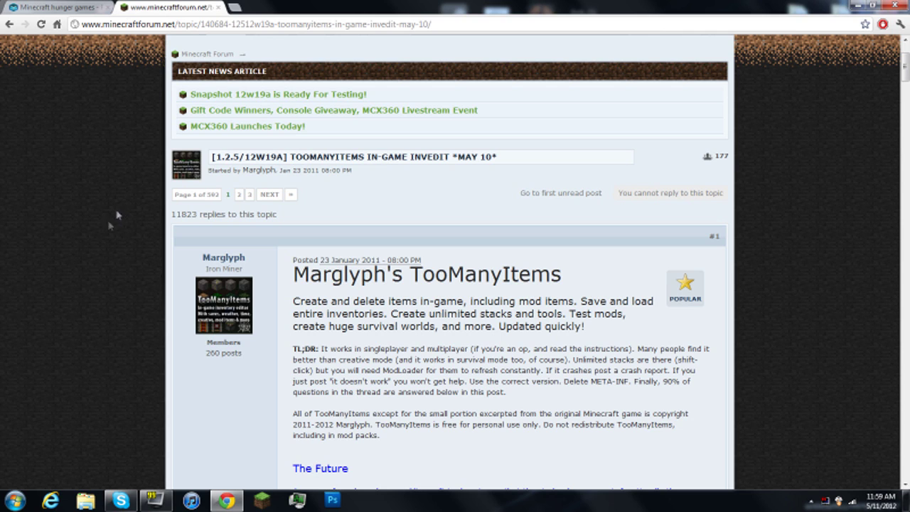
scroll(66, 204, "down", 7)
scroll(7, 268, "up", 7)
scroll(14, 269, "down", 2)
scroll(7, 148, "down", 2)
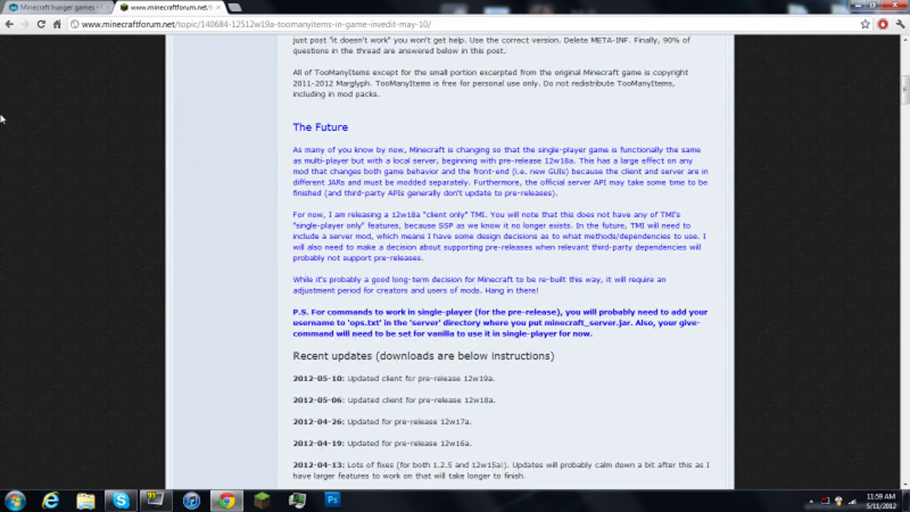
scroll(21, 142, "up", 4)
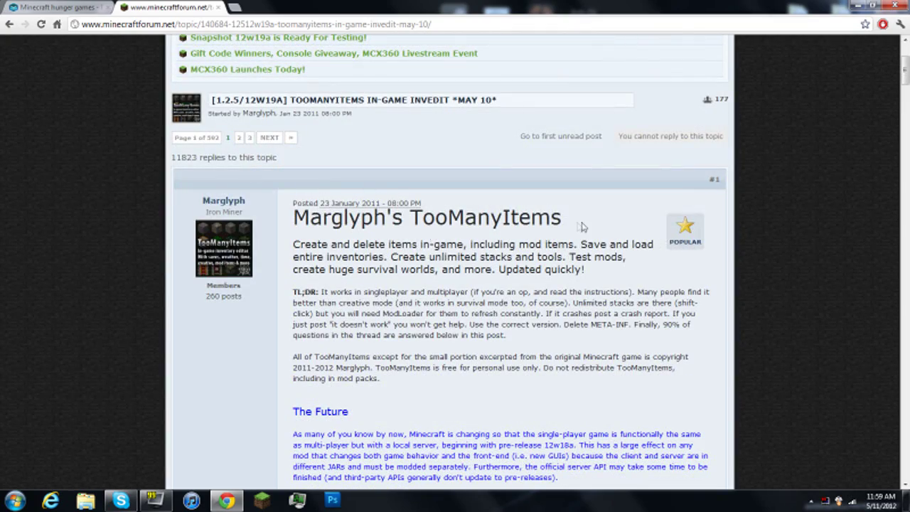
left_click_drag(587, 225, 435, 220)
left_click(434, 220)
scroll(259, 374, "down", 3)
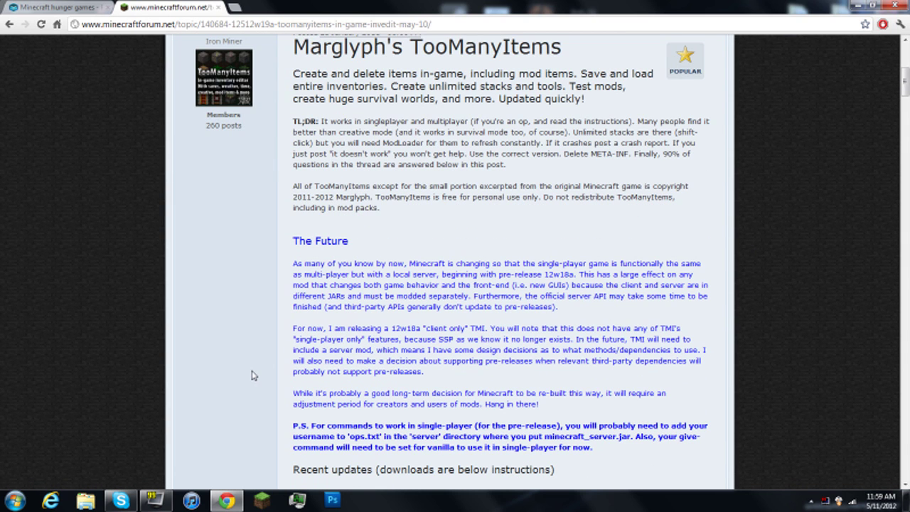
scroll(263, 380, "up", 3)
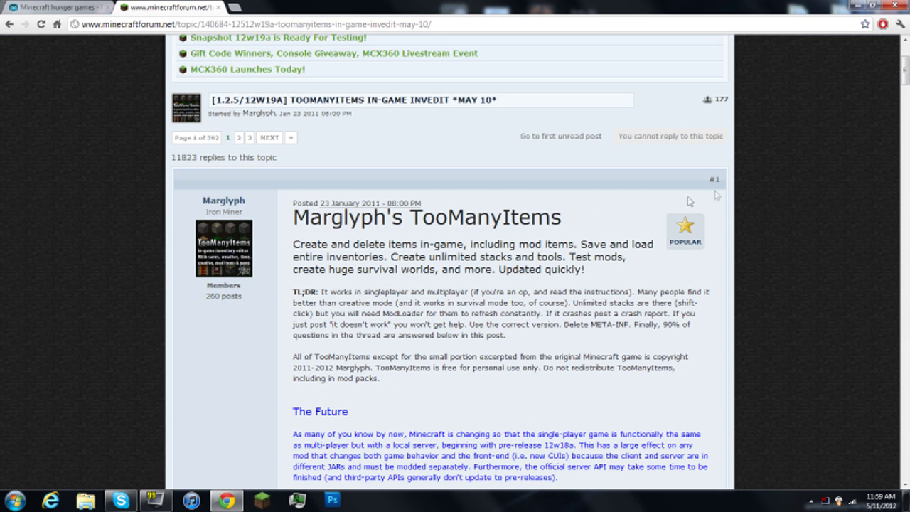
Download the TooManyItems version for Minecraft 1.2.5 (2012-04-13) from the forum post.
scroll(497, 284, "down", 3)
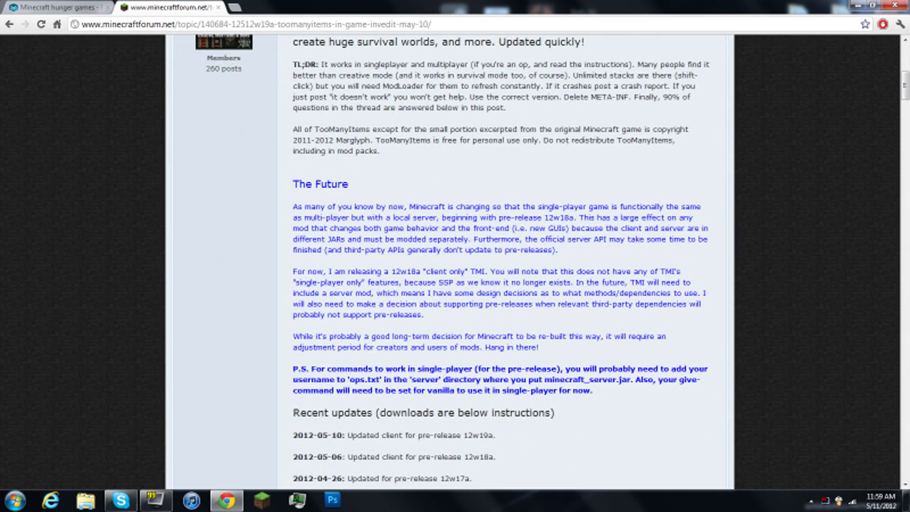
scroll(270, 278, "down", 9)
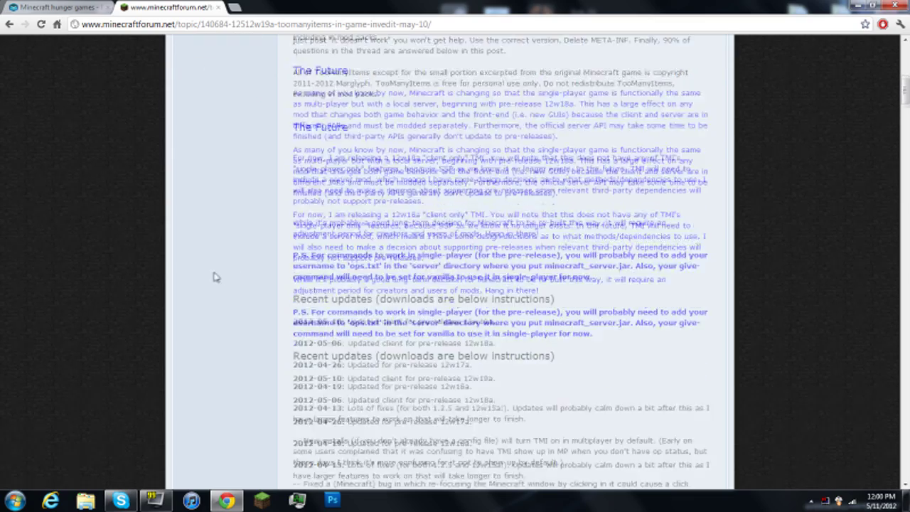
scroll(224, 288, "down", 4)
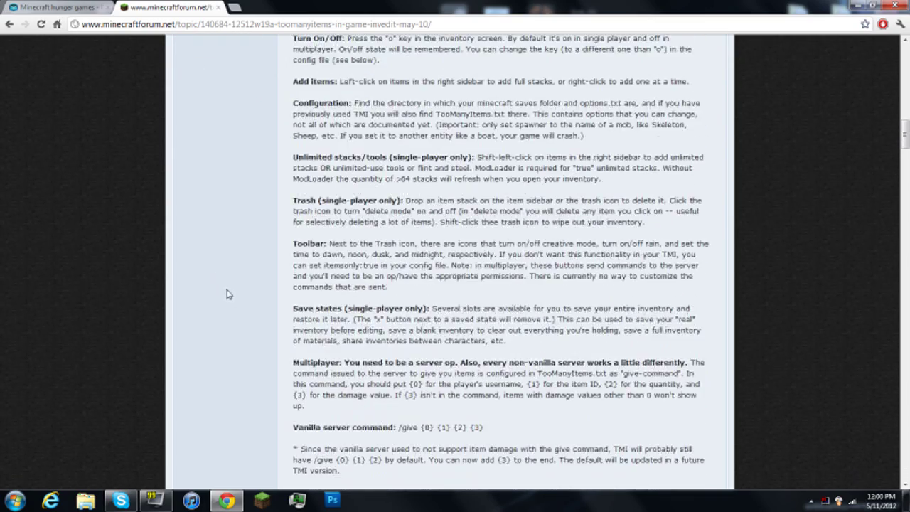
scroll(469, 363, "down", 2)
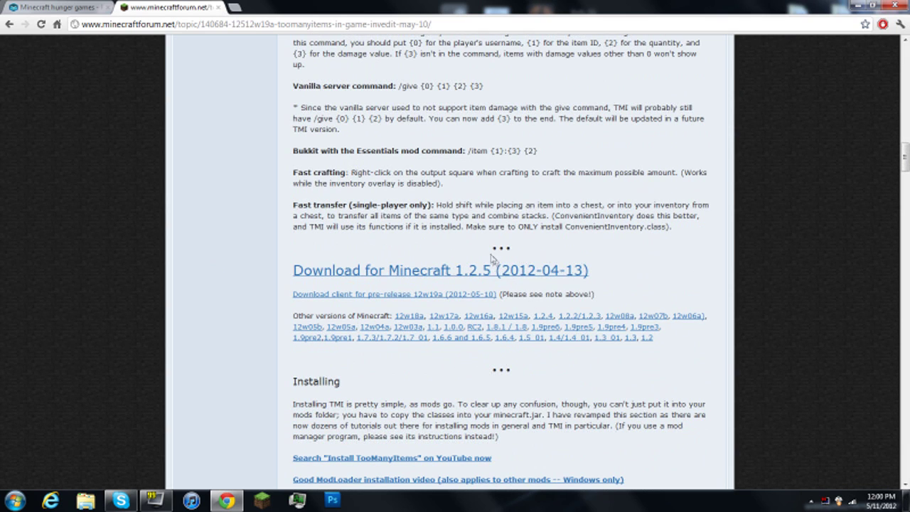
left_click(496, 277)
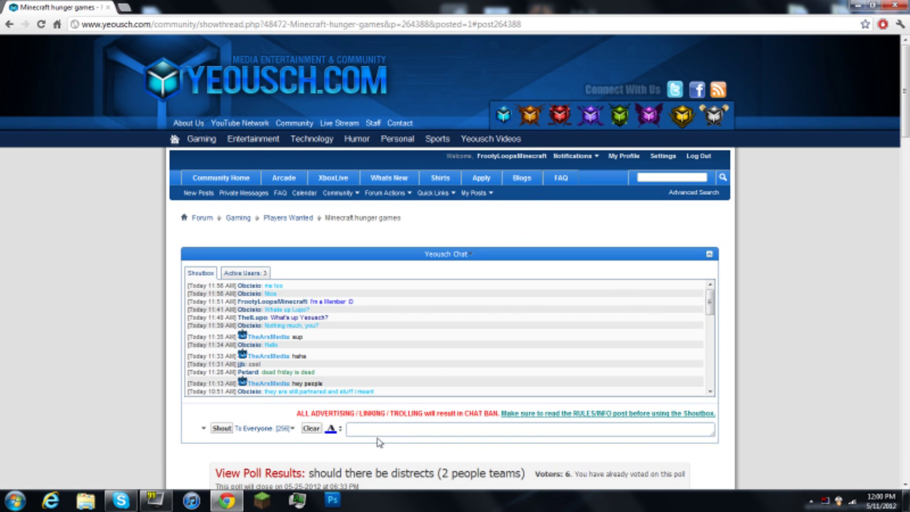
Minimize the browser and inspect the contents of the downloaded TooManyItems zip on the desktop, closing the archive when done.
left_click(857, 6)
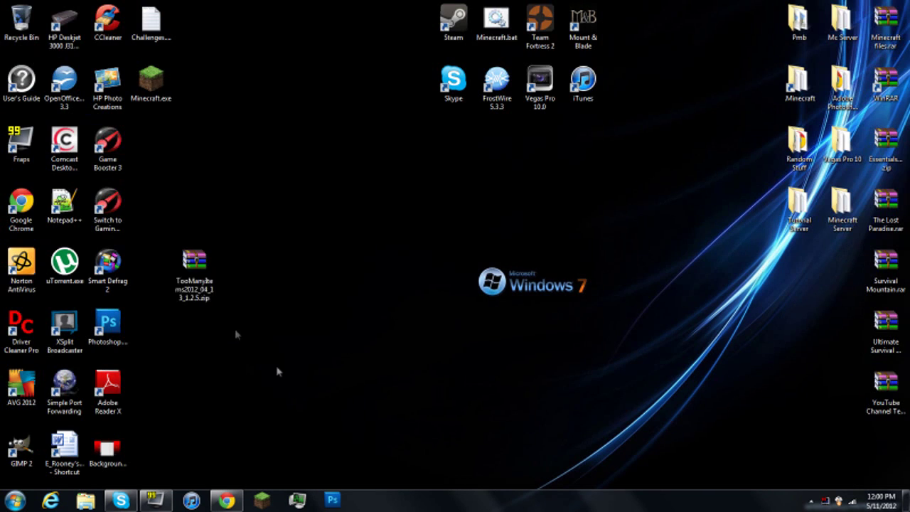
left_click_drag(194, 270, 367, 263)
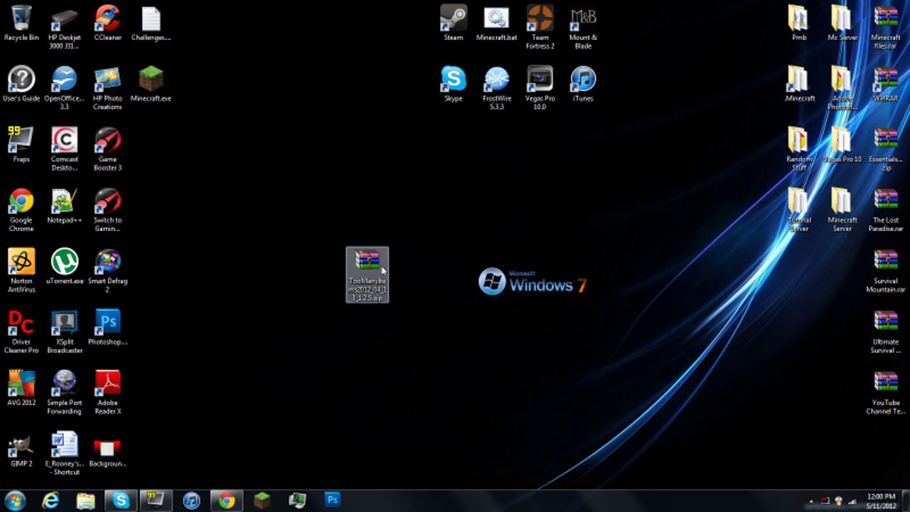
double_click(382, 277)
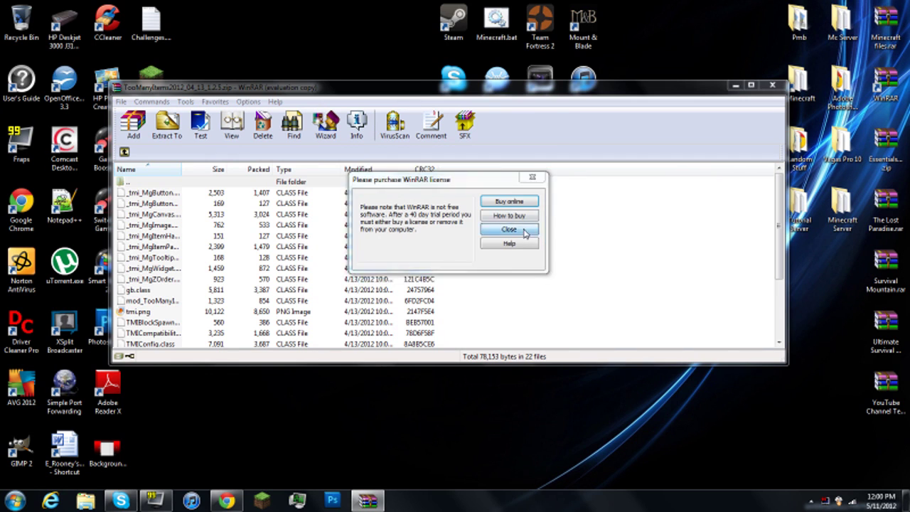
left_click(508, 228)
left_click_drag(538, 90, 558, 116)
left_click(808, 107)
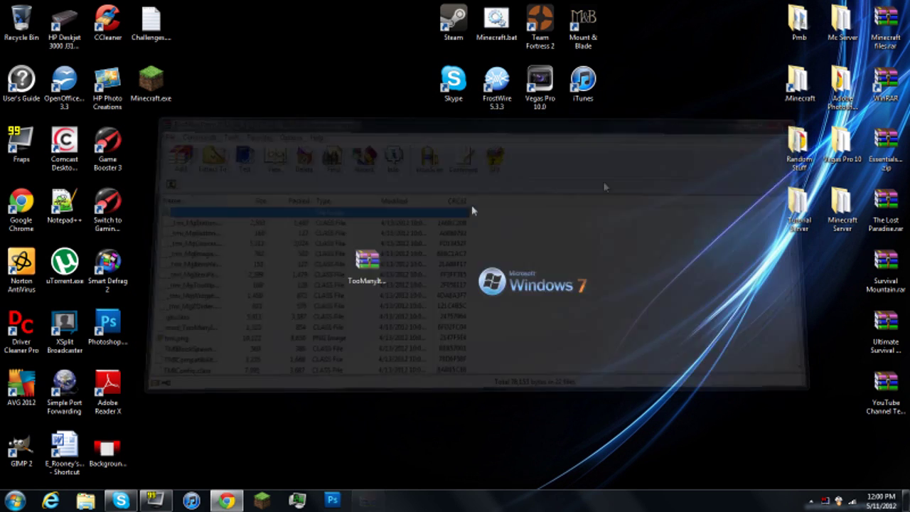
Reposition the TooManyItems zip in a free area near the upper middle of the desktop.
left_click_drag(365, 267, 540, 212)
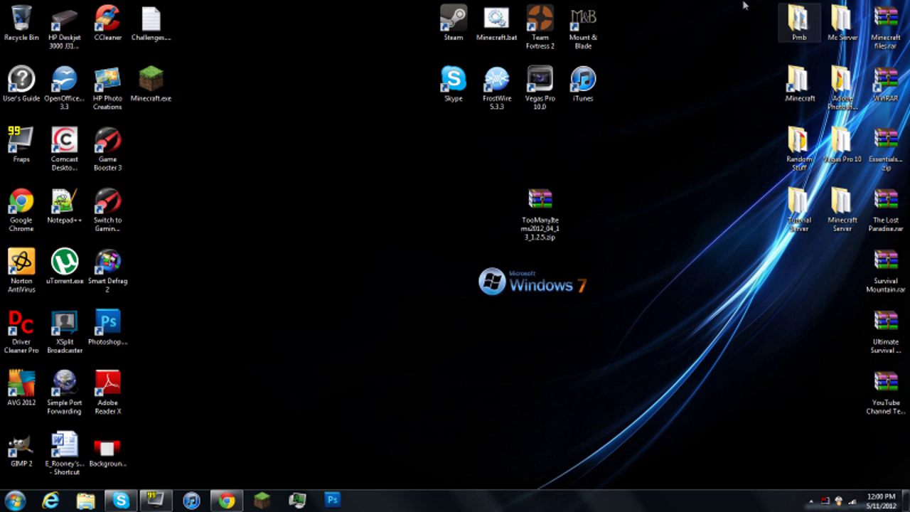
left_click_drag(524, 210, 394, 150)
left_click(373, 245)
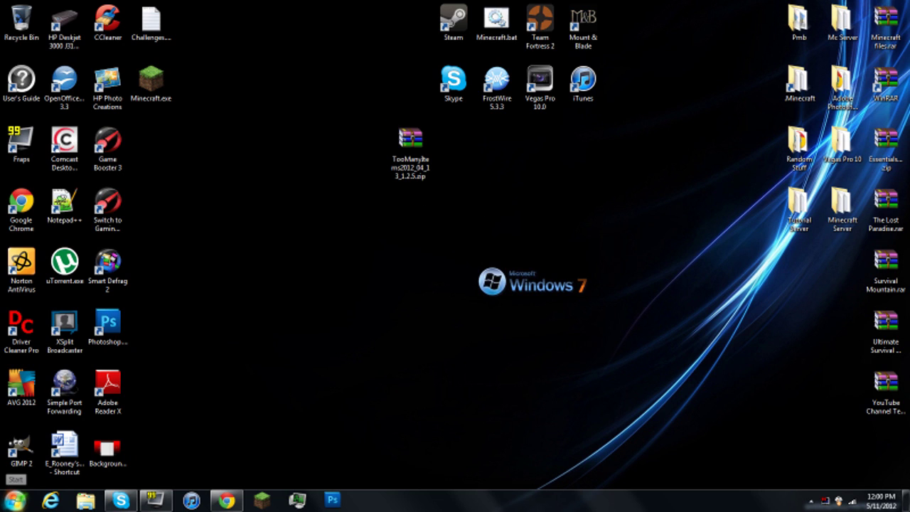
Open the Roaming folder using %appdata% and go into its .minecraft folder.
left_click(16, 500)
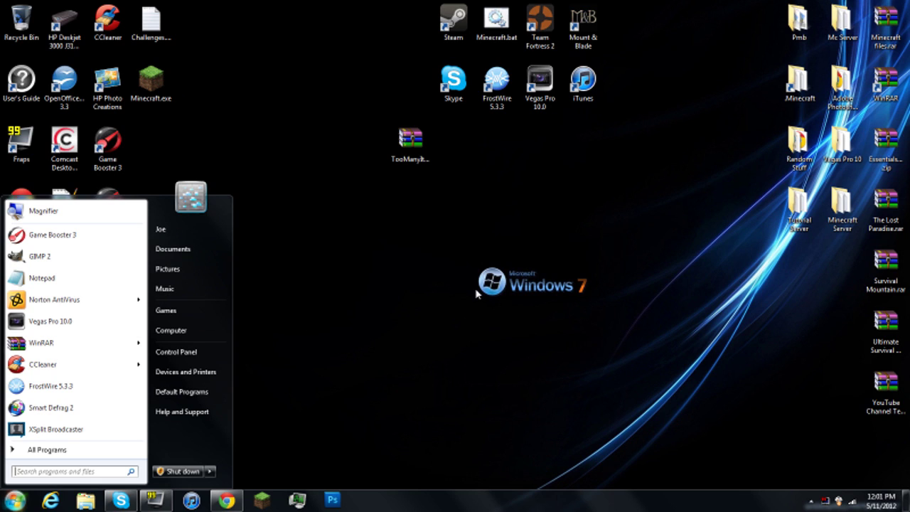
type("%")
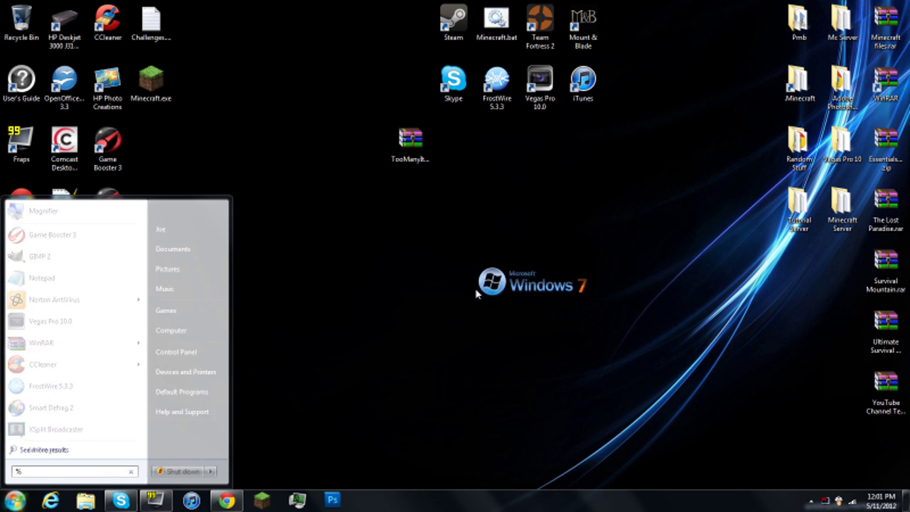
type("appda")
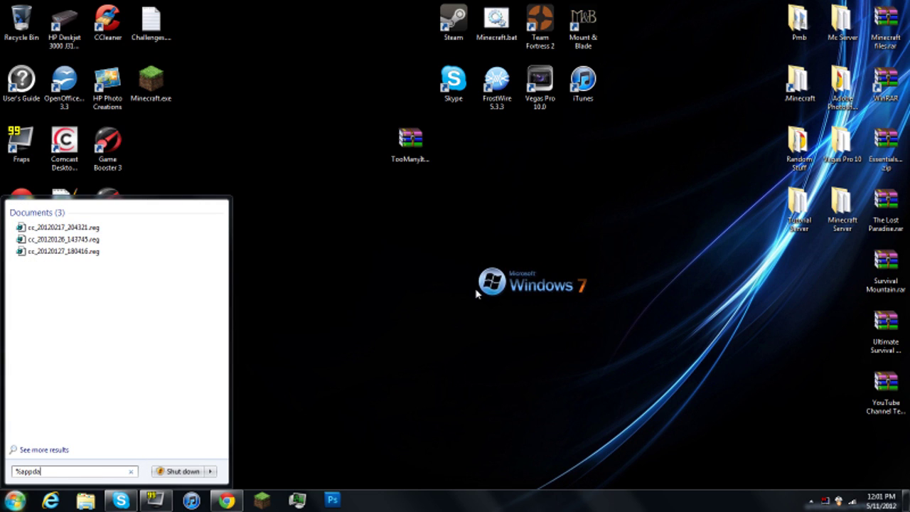
type("ta%")
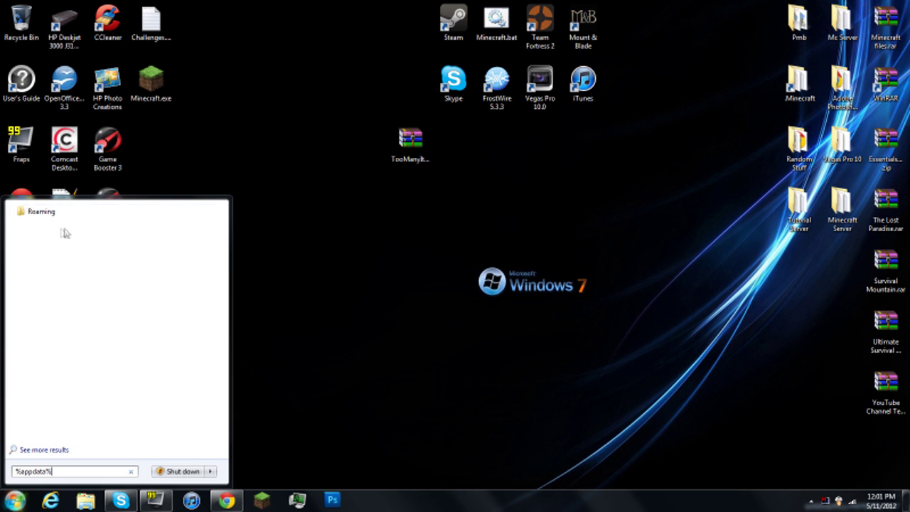
left_click(126, 212)
double_click(309, 133)
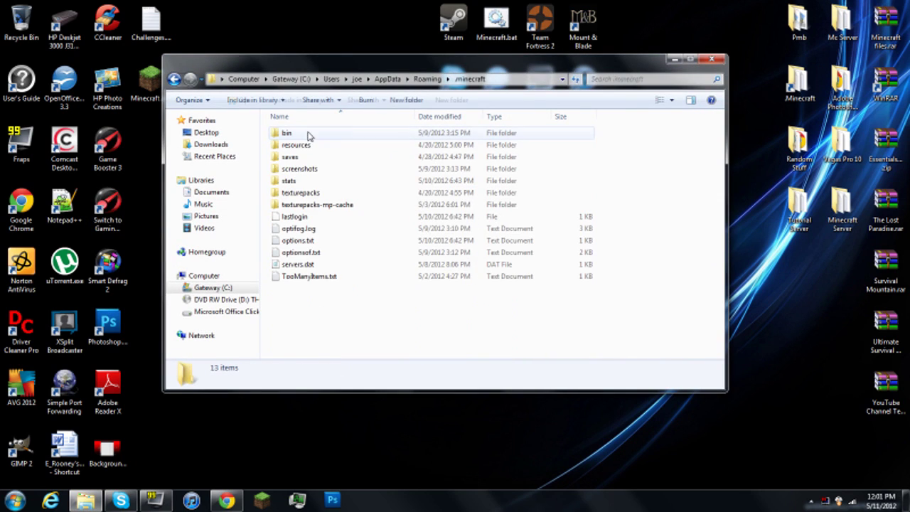
Open the bin folder inside .minecraft and place its window clear of the TooManyItems zip on the desktop.
left_click_drag(591, 67, 583, 173)
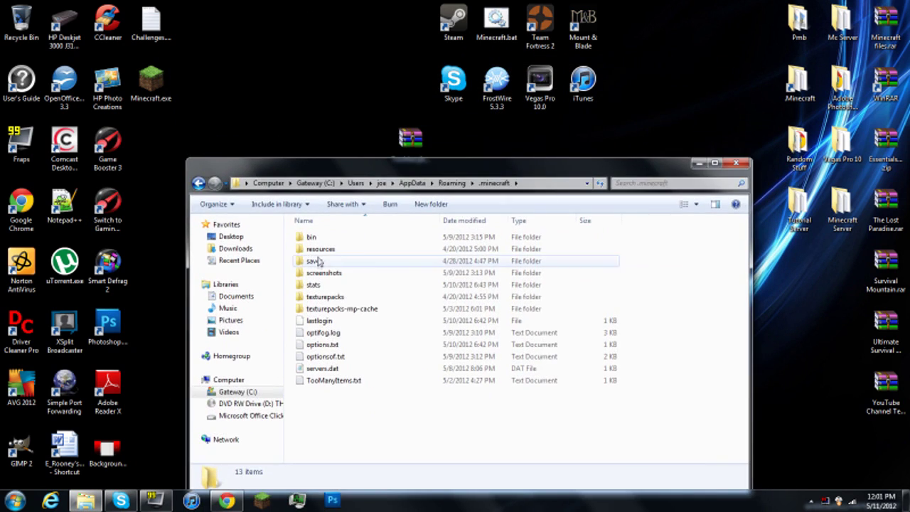
double_click(319, 237)
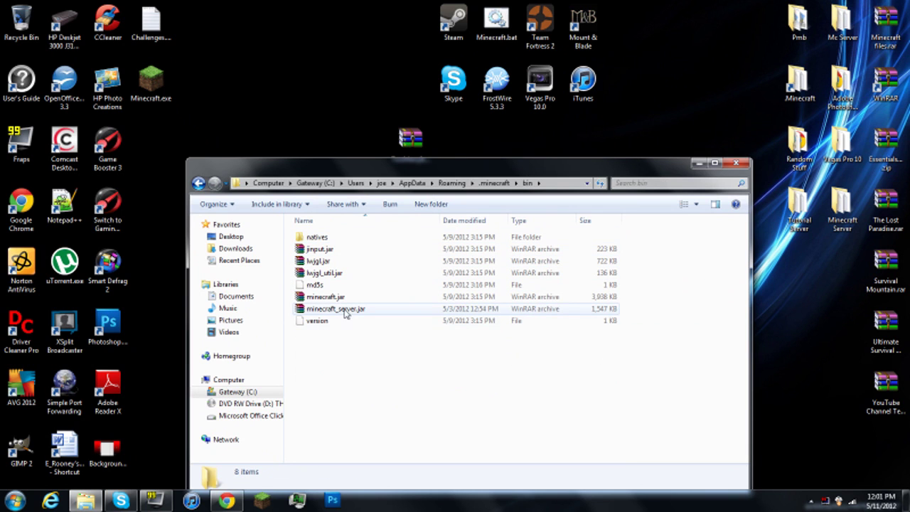
left_click_drag(460, 171, 452, 212)
left_click(405, 142)
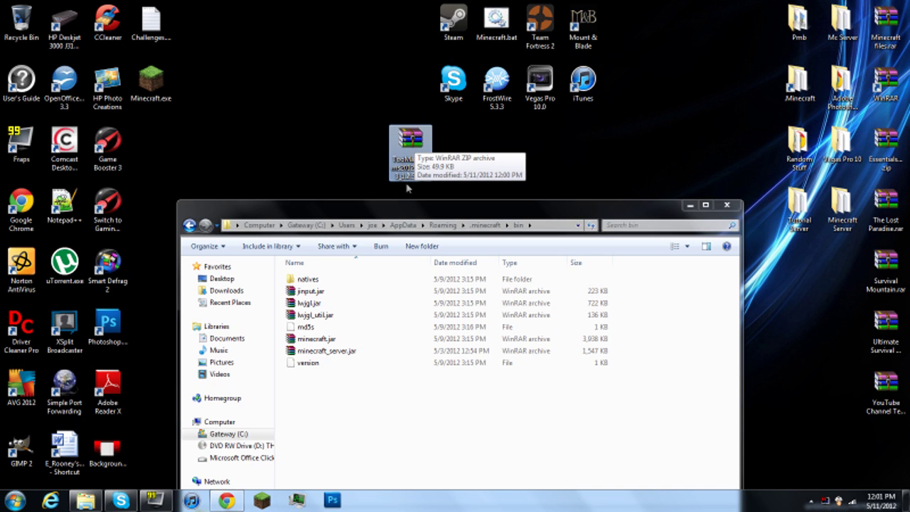
double_click(348, 351)
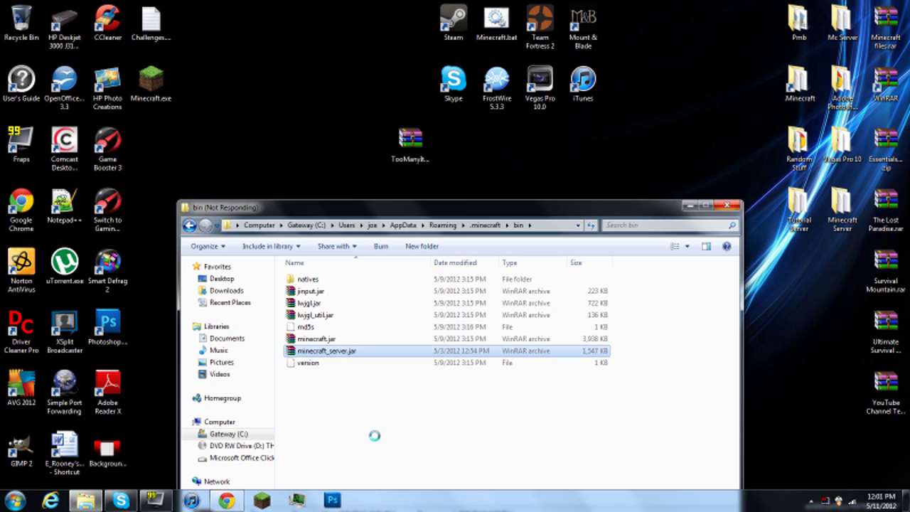
right_click(342, 402)
left_click(382, 410)
Open minecraft.jar in WinRAR, dismiss the license reminder, and minimize the bin folder window.
double_click(317, 338)
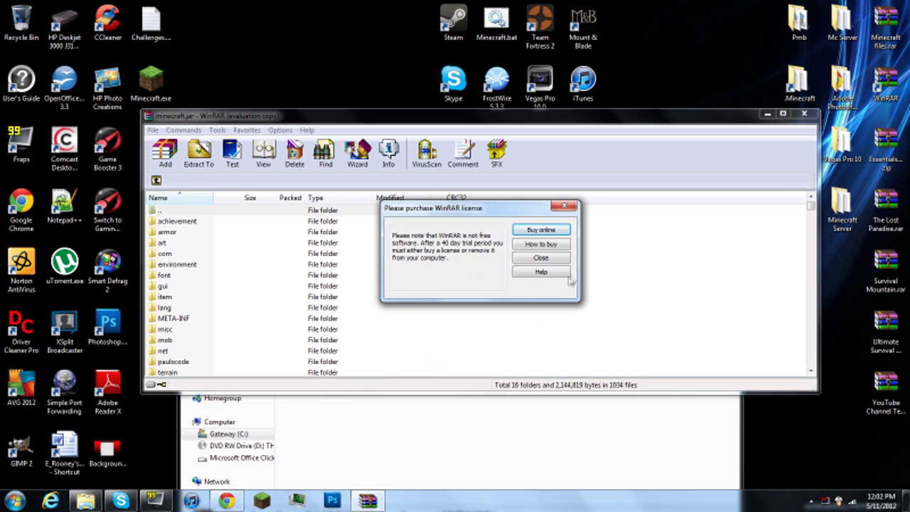
left_click(533, 260)
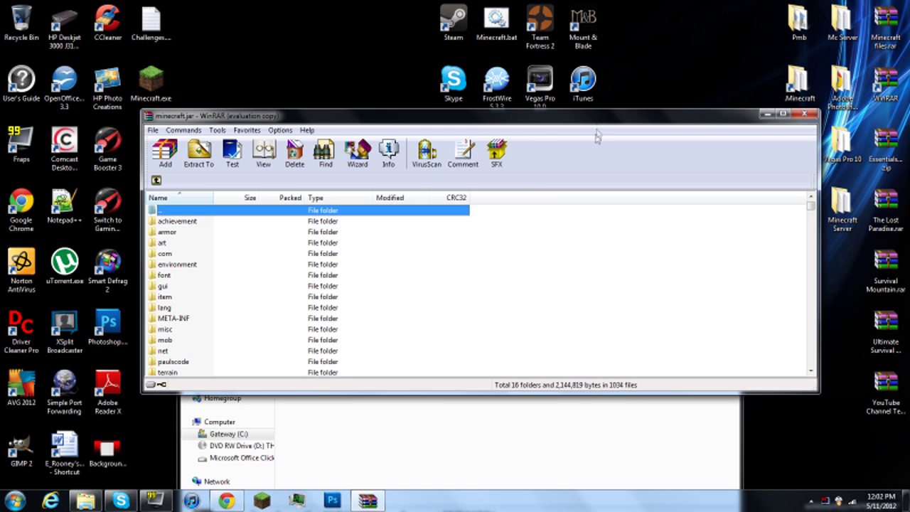
left_click_drag(597, 119, 490, 164)
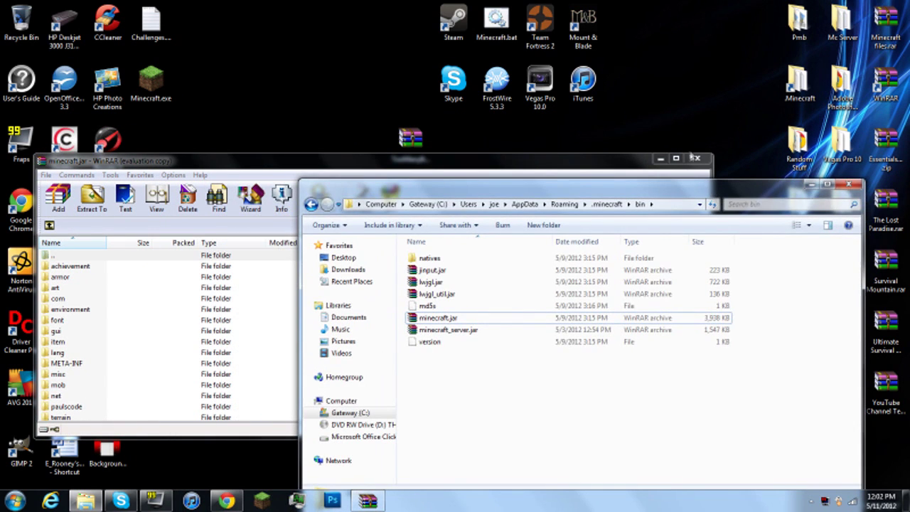
left_click(810, 185)
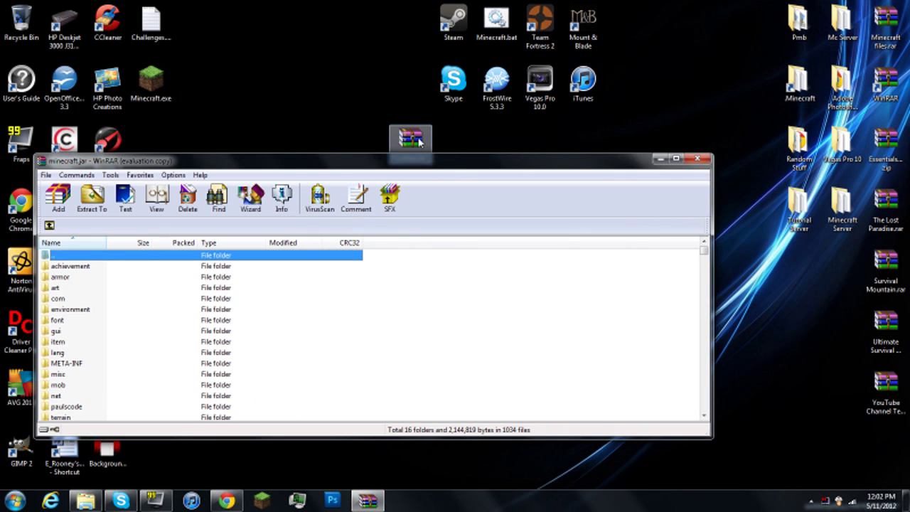
Delete the META-INF folder from the minecraft.jar archive.
left_click(79, 365)
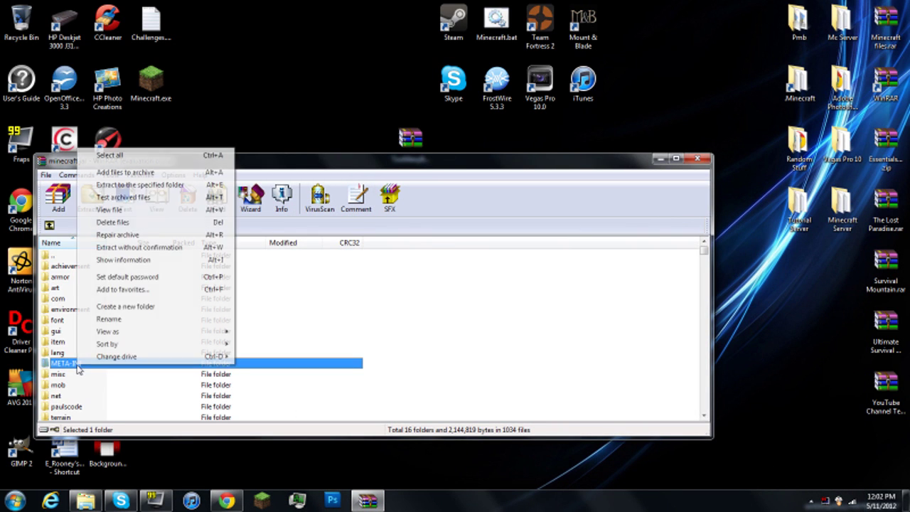
right_click(78, 366)
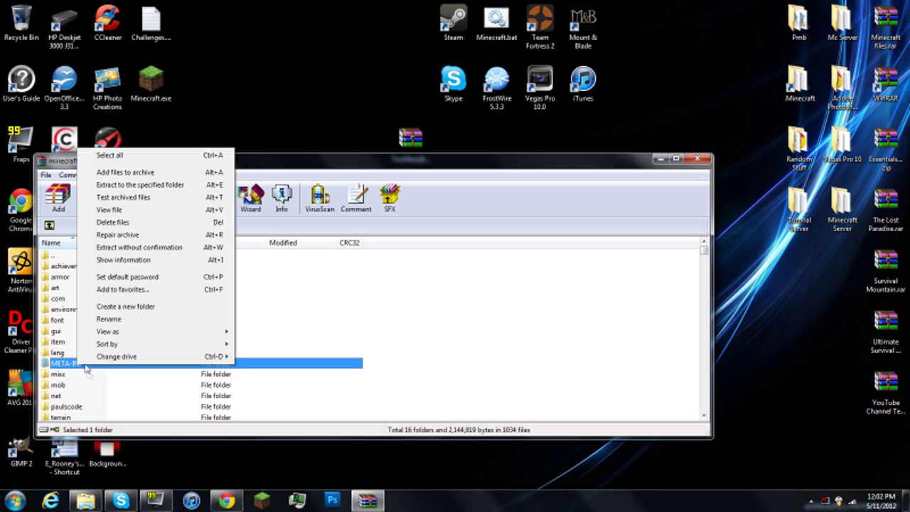
left_click(135, 222)
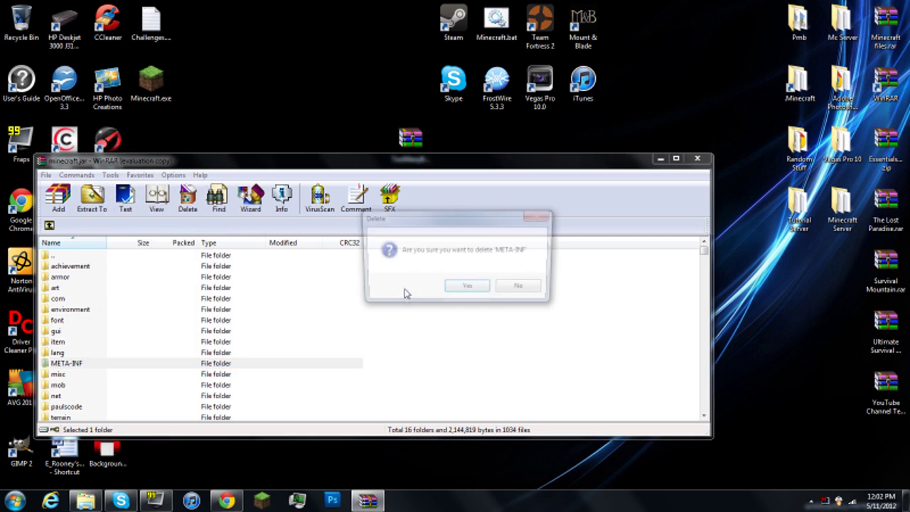
left_click(475, 286)
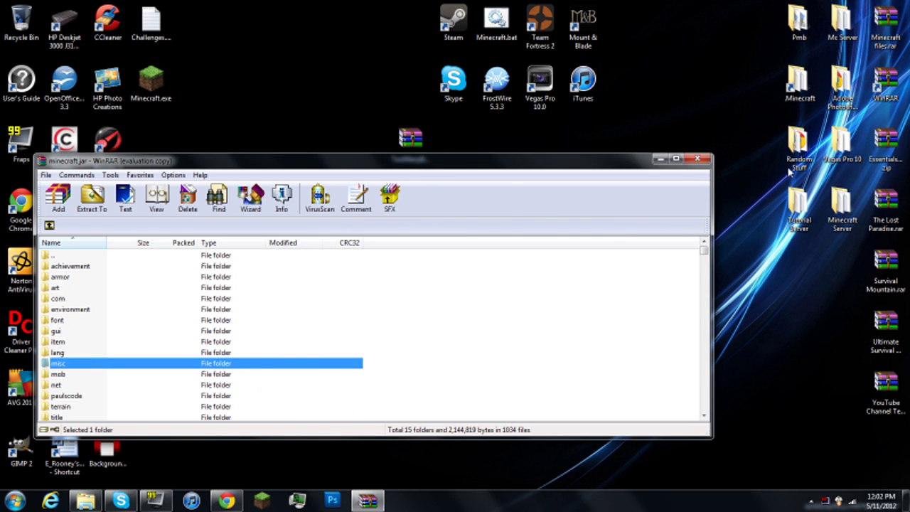
Open the TooManyItems zip from the desktop in WinRAR, dismiss the license reminder, and select all the mod files inside.
left_click_drag(511, 158, 537, 175)
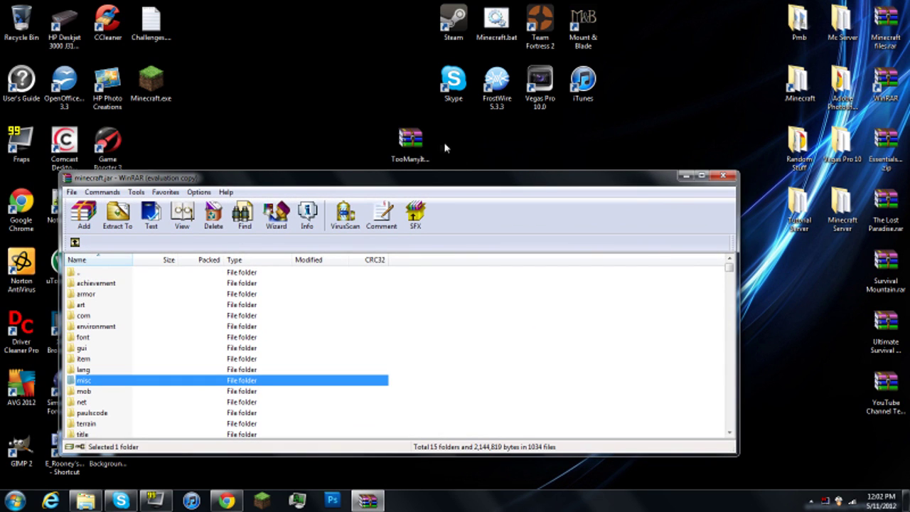
double_click(412, 142)
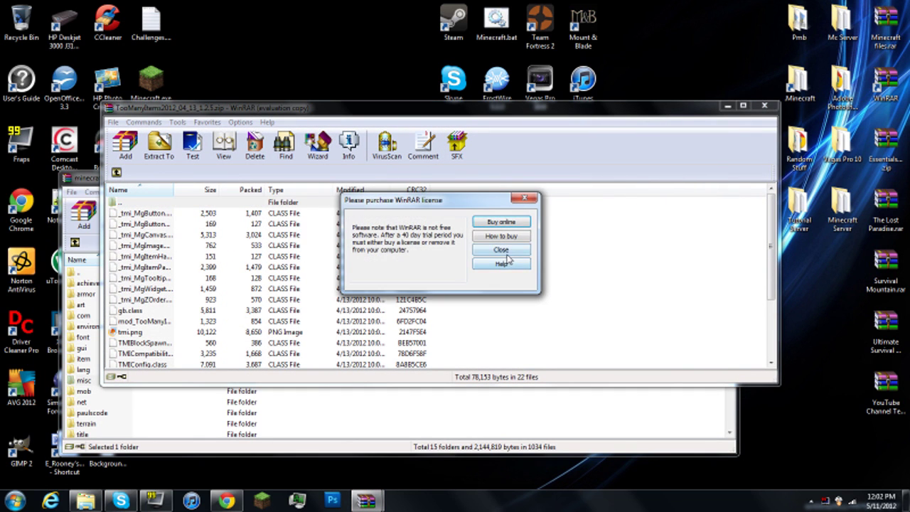
left_click(506, 253)
scroll(599, 298, "down", 3)
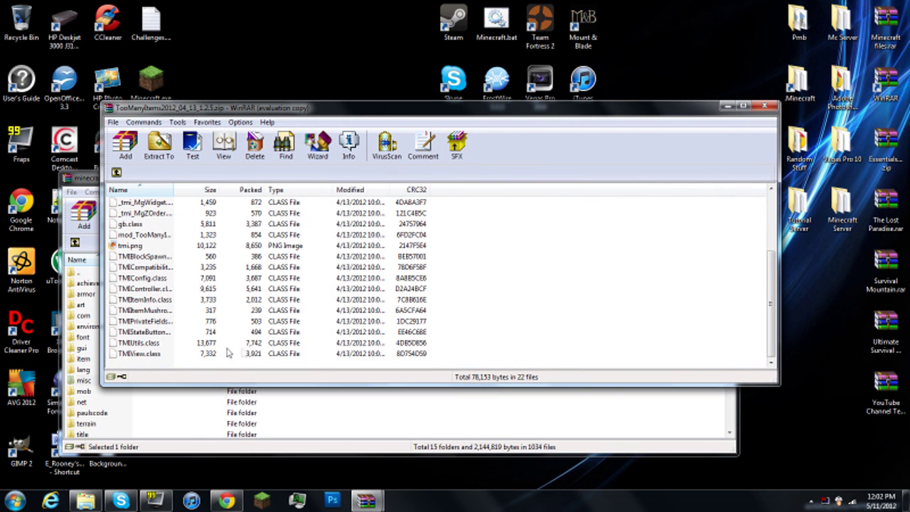
left_click_drag(475, 361, 383, 216)
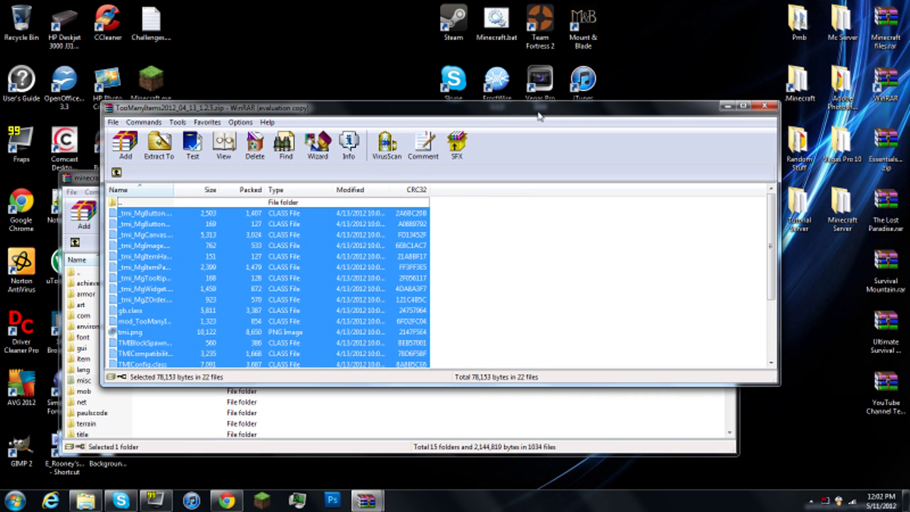
Arrange the two archive windows side by side and add the selected TooManyItems files to minecraft.jar with the default archive settings.
left_click_drag(537, 116, 677, 69)
left_click(165, 183)
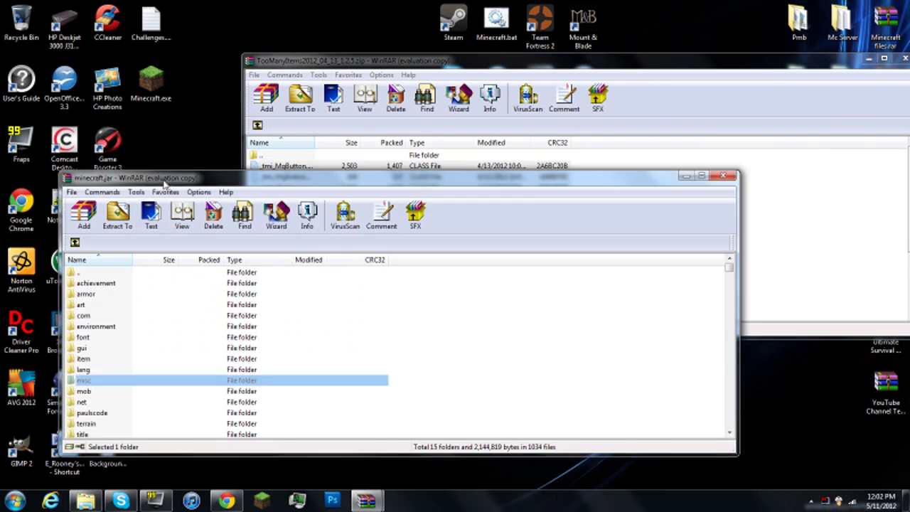
left_click_drag(165, 183, 117, 124)
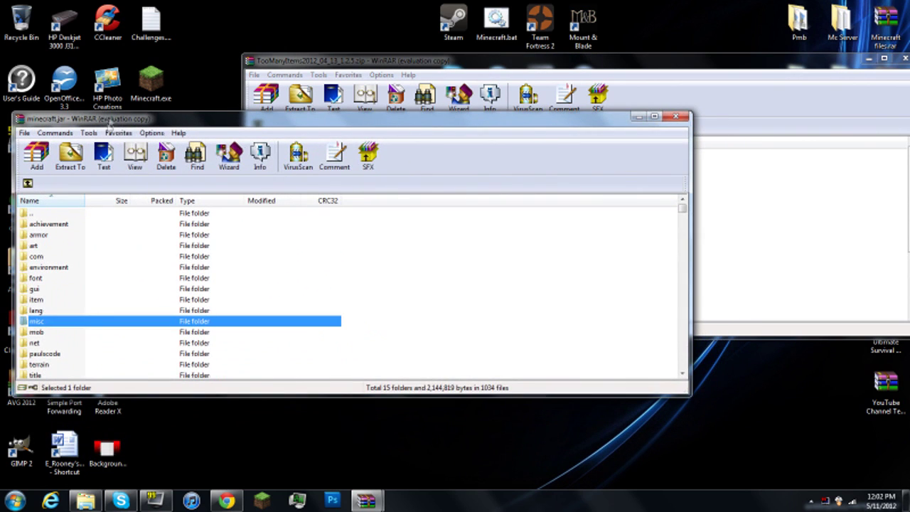
left_click(683, 213)
left_click(706, 67)
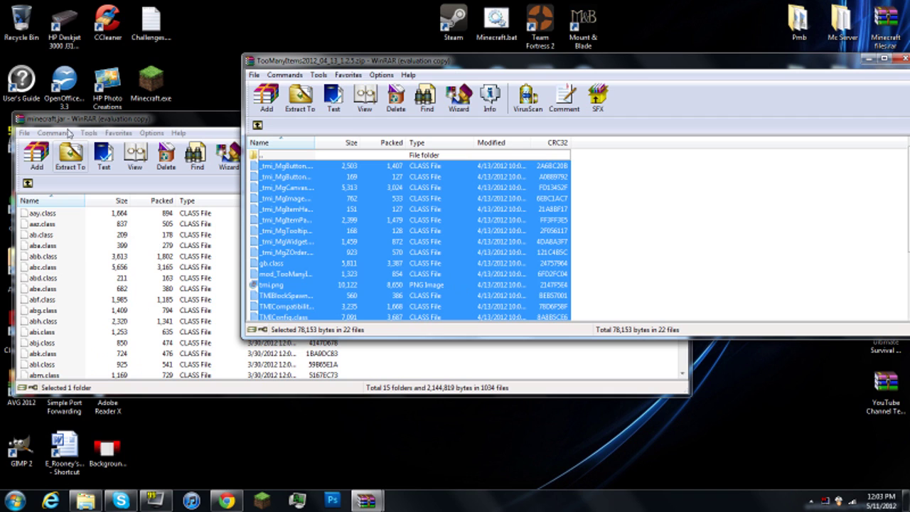
left_click_drag(400, 226, 156, 306)
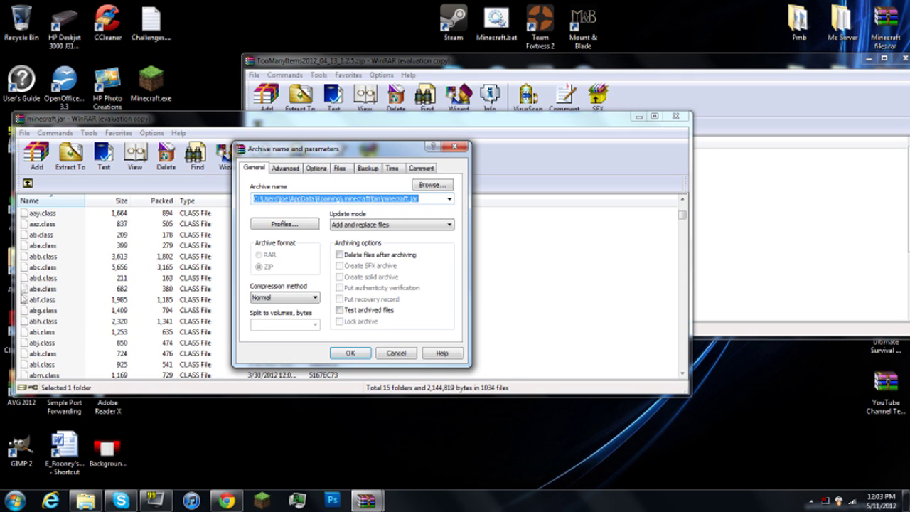
left_click(349, 353)
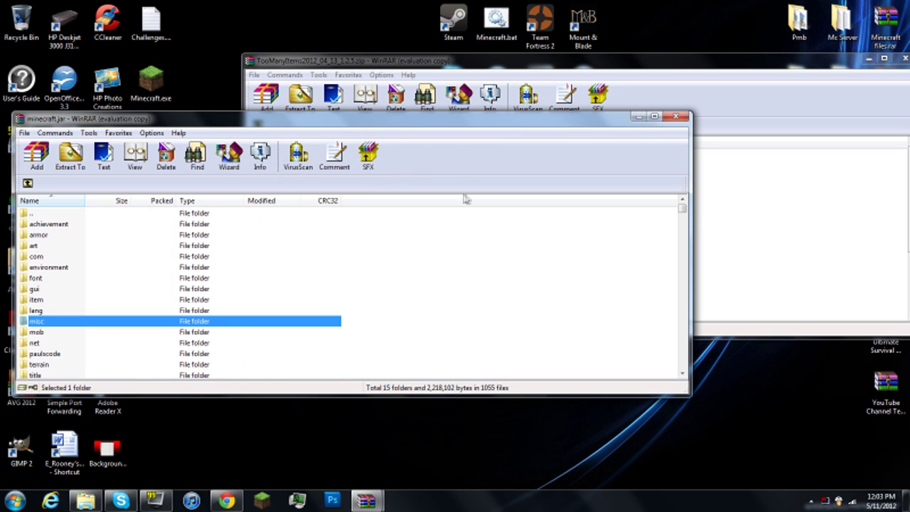
Close both archive windows and move the TooManyItems zip below the YouTube Channel archive on the desktop.
left_click_drag(596, 62, 388, 92)
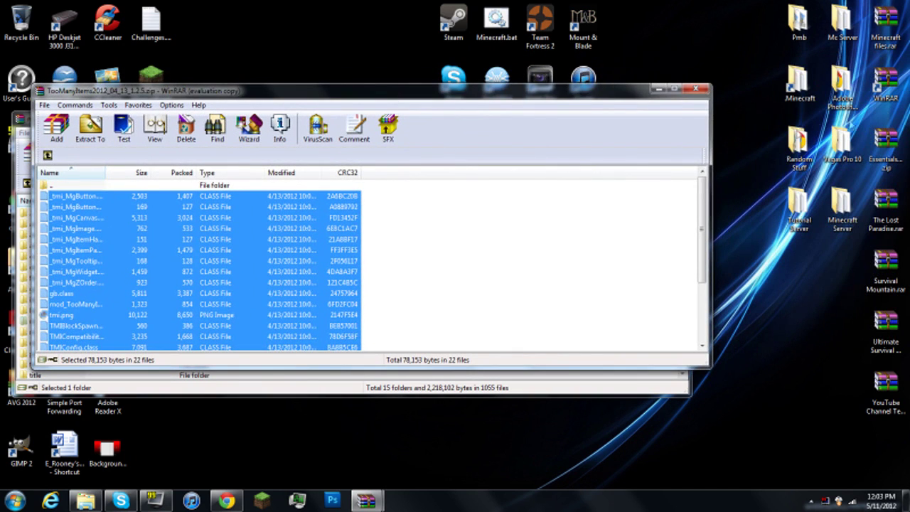
left_click(696, 91)
left_click(682, 115)
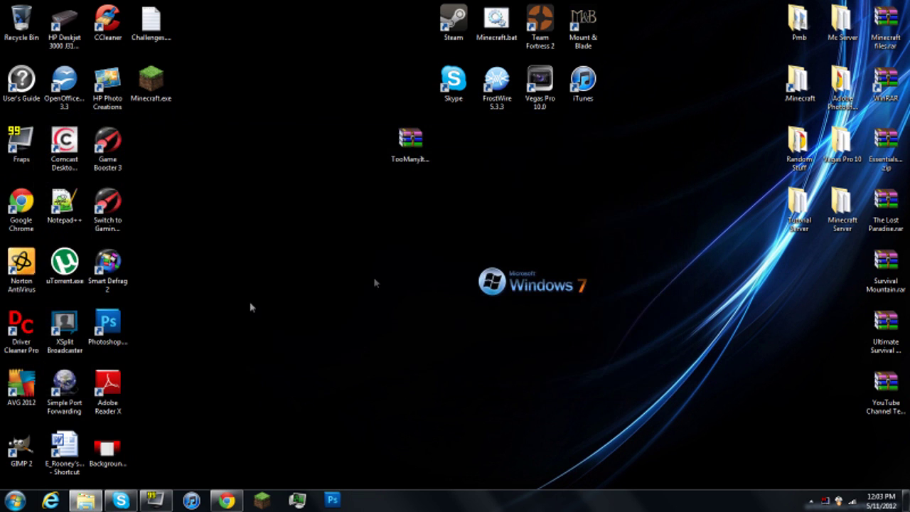
left_click_drag(427, 160, 881, 455)
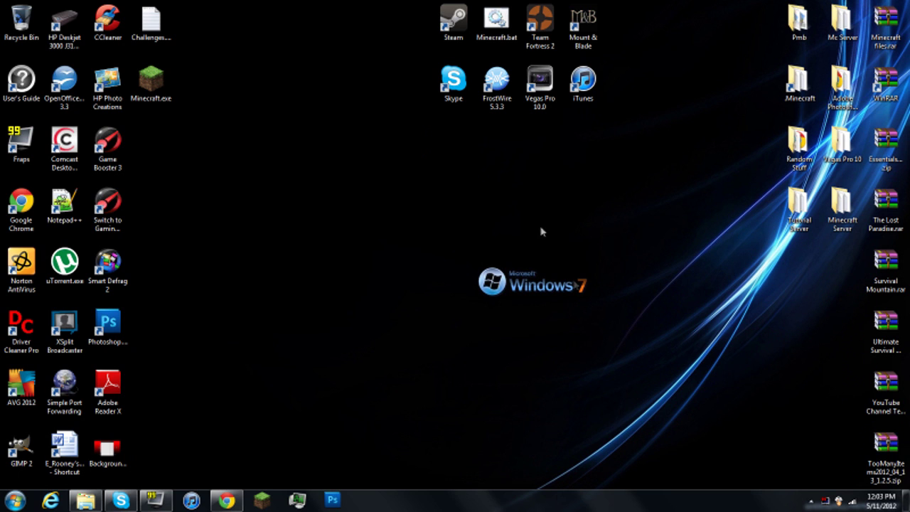
Launch Minecraft with the desktop Minecraft.bat file and minimize its command window.
double_click(496, 25)
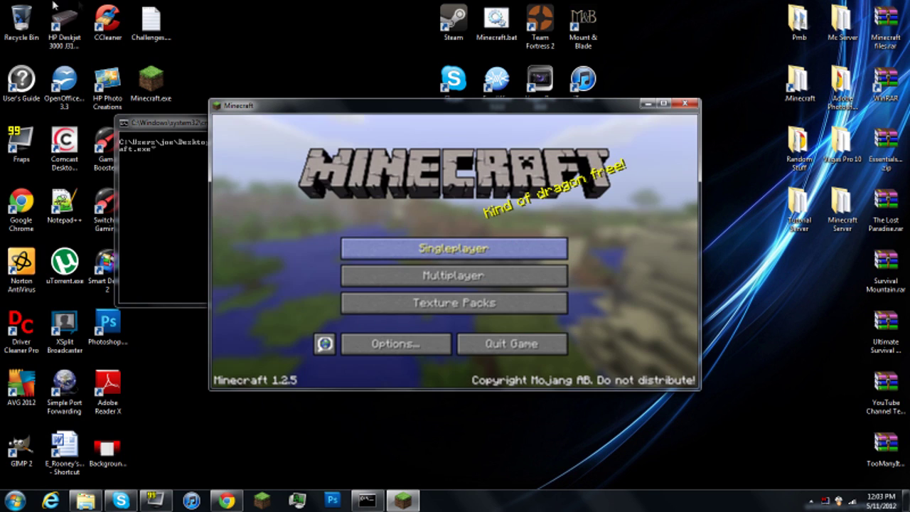
left_click(164, 213)
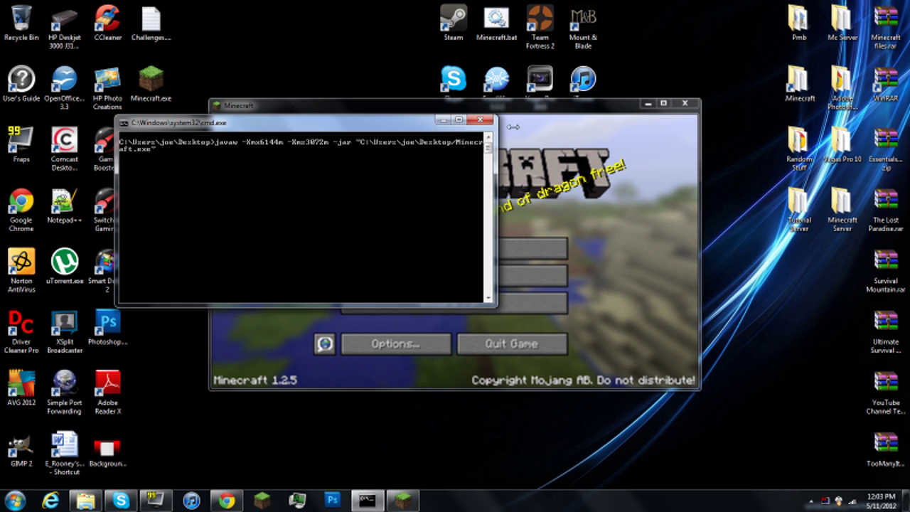
left_click(442, 120)
Load the singleplayer world Frooty's Adventures.
left_click(402, 245)
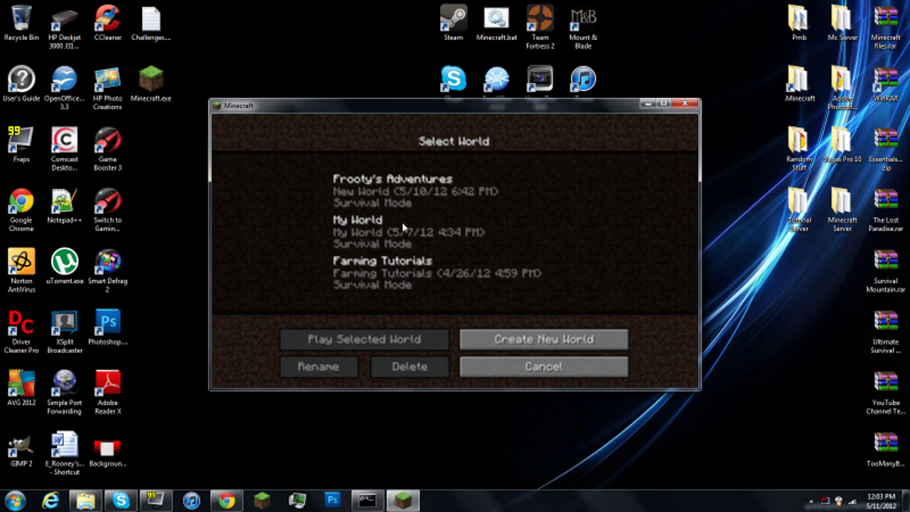
left_click(365, 199)
left_click(400, 340)
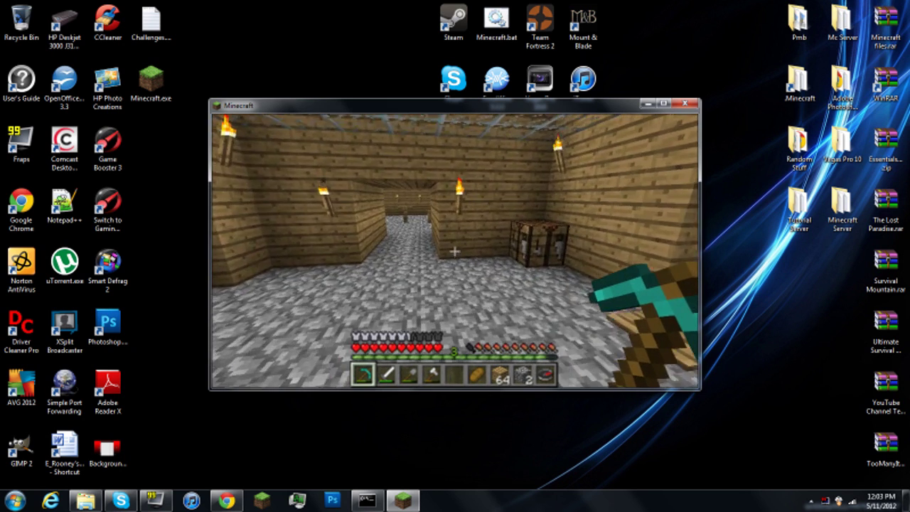
Show and hide the debug overlay, and open the inventory to check for the TooManyItems interface.
key("shift+F3")
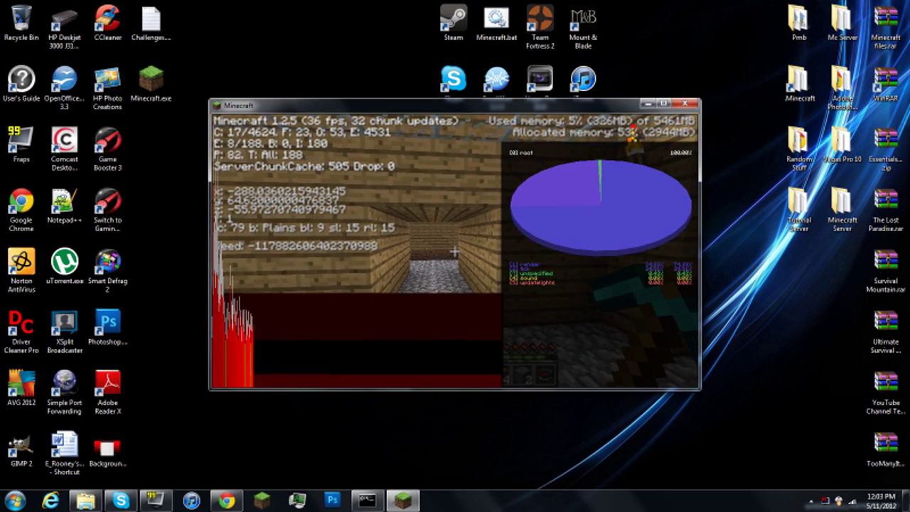
key("F3")
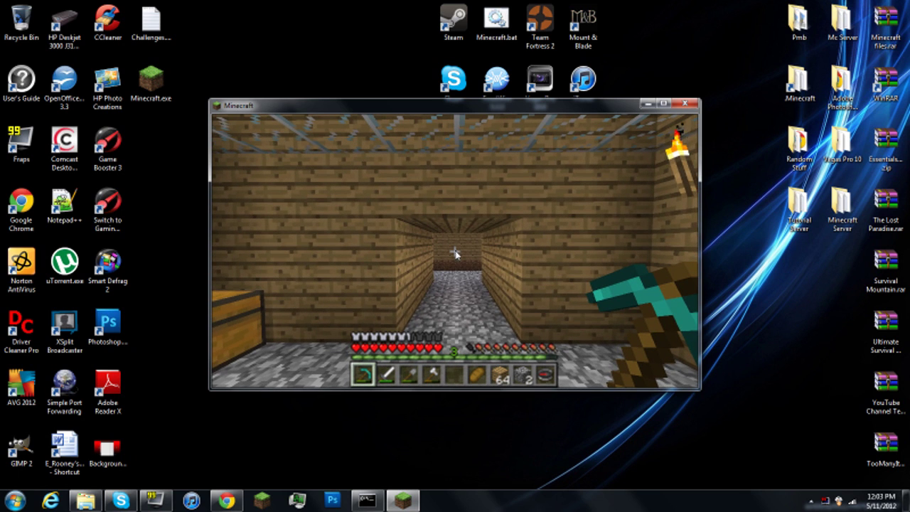
key("e")
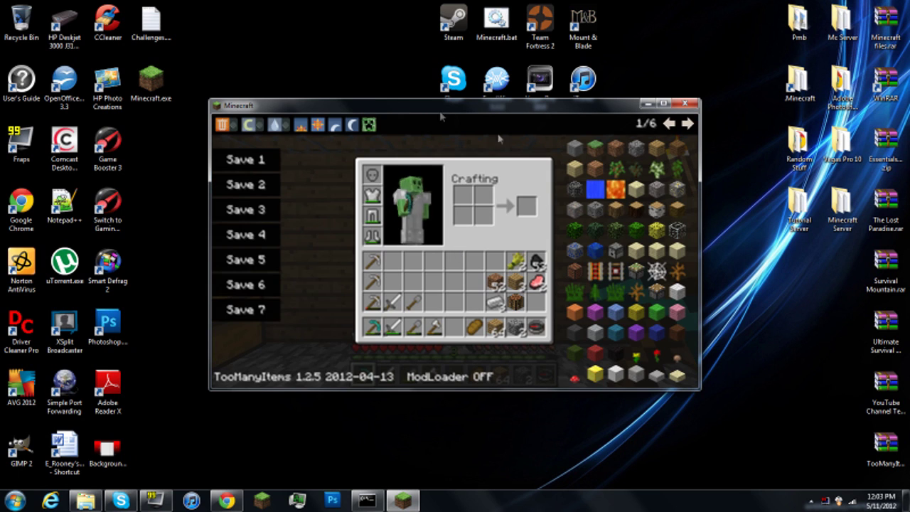